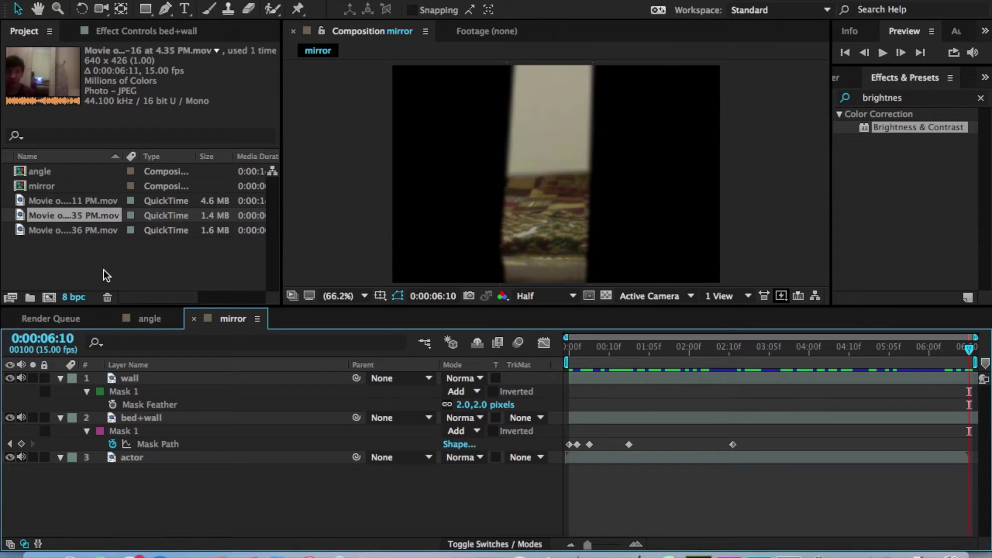
# Drag the wall layer's mask edge up so it sits over the top of the bed in the mirror.
pyautogui.click(88, 226)
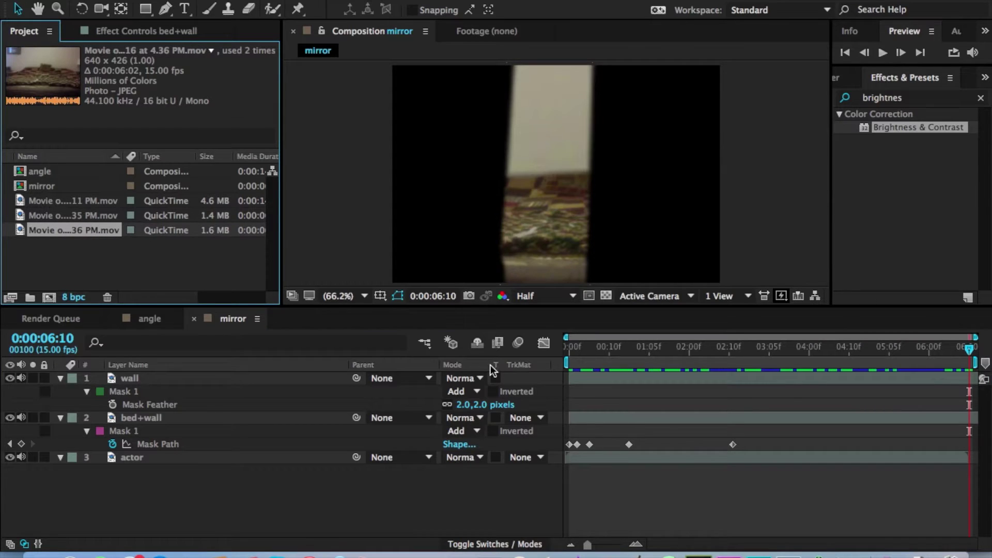
pyautogui.click(67, 240)
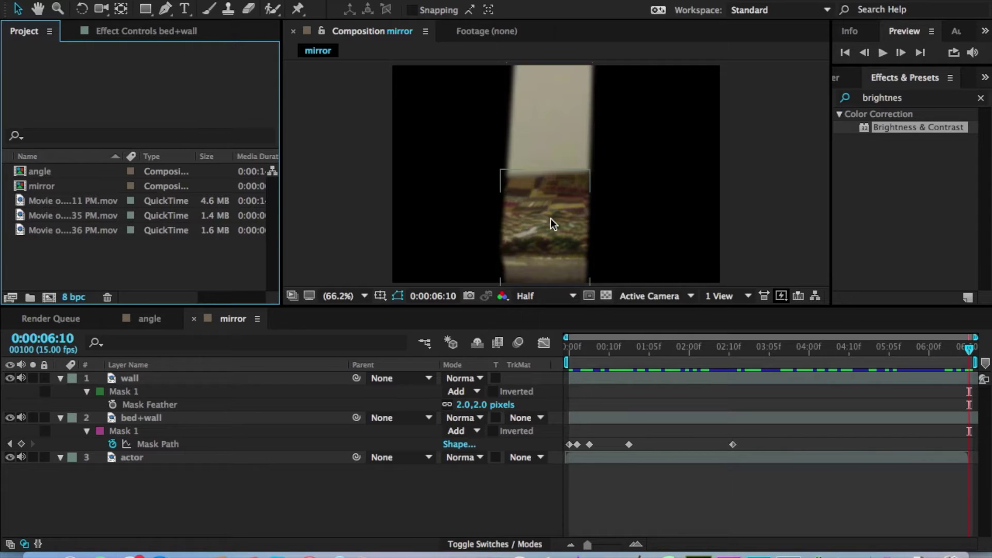
pyautogui.moveTo(551, 218); pyautogui.dragTo(575, 207)
pyautogui.click(334, 189)
pyautogui.click(149, 319)
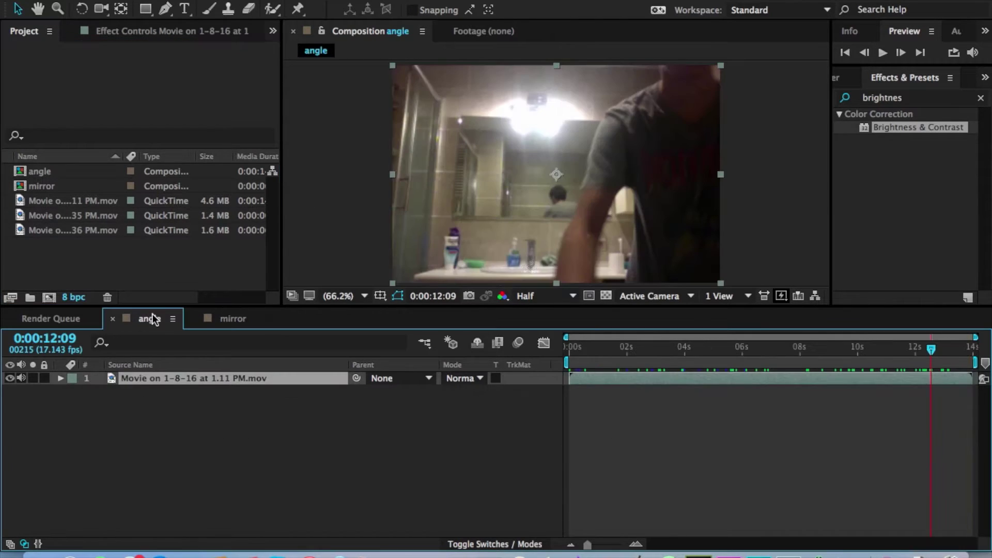
pyautogui.moveTo(664, 352); pyautogui.dragTo(872, 357)
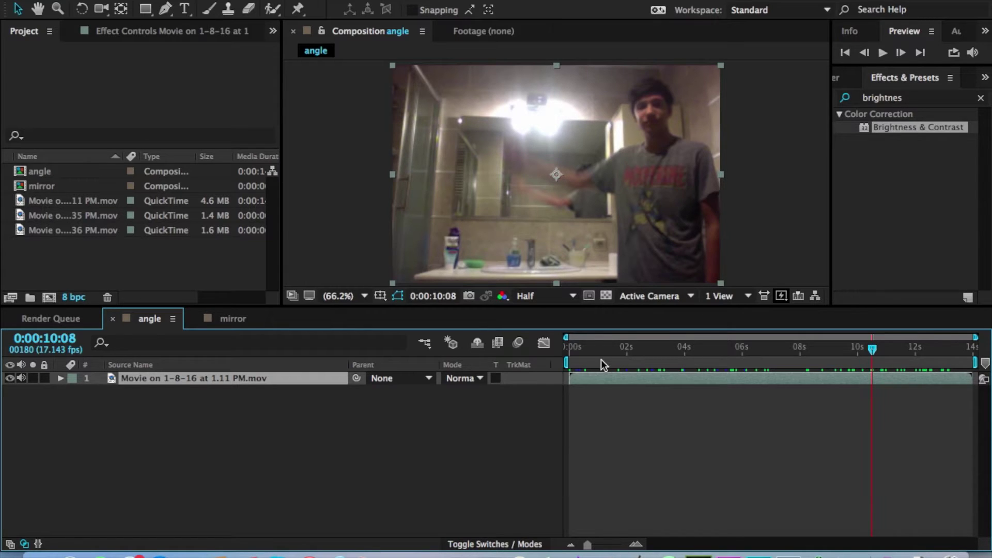
pyautogui.moveTo(601, 359); pyautogui.dragTo(933, 356)
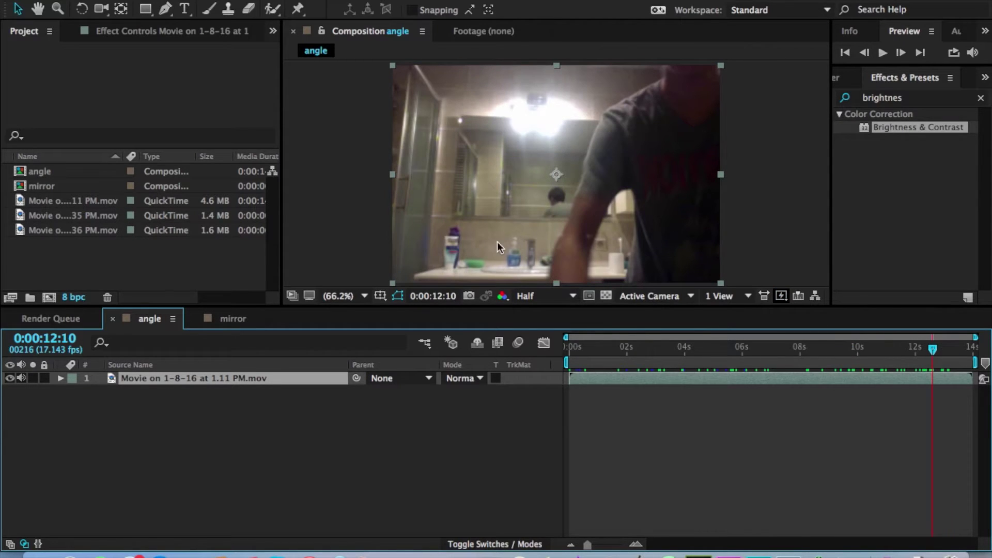
pyautogui.click(228, 319)
pyautogui.moveTo(749, 353); pyautogui.dragTo(570, 358)
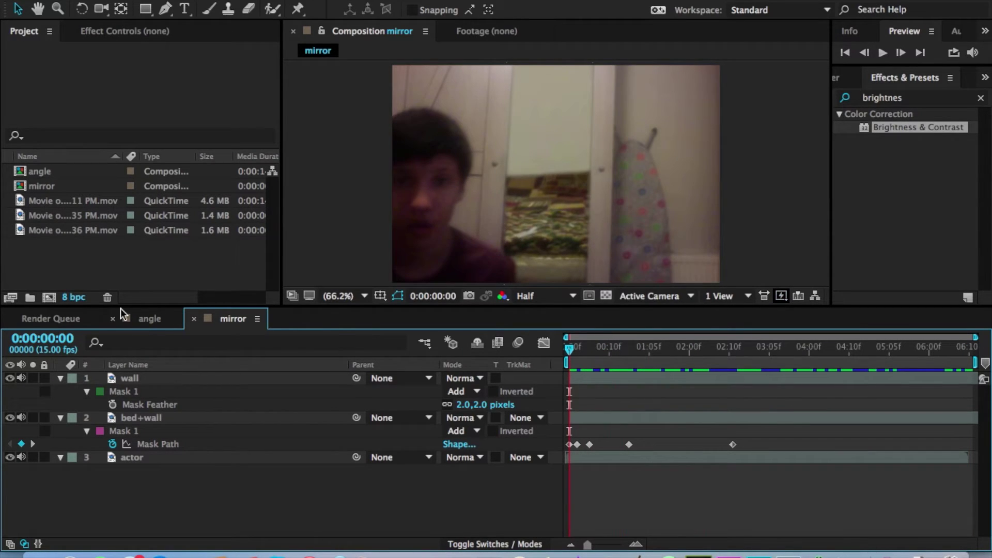
# Duplicate the bed+wall layer, rename the copy 'tut', and delete its Mask 1.
pyautogui.click(147, 378)
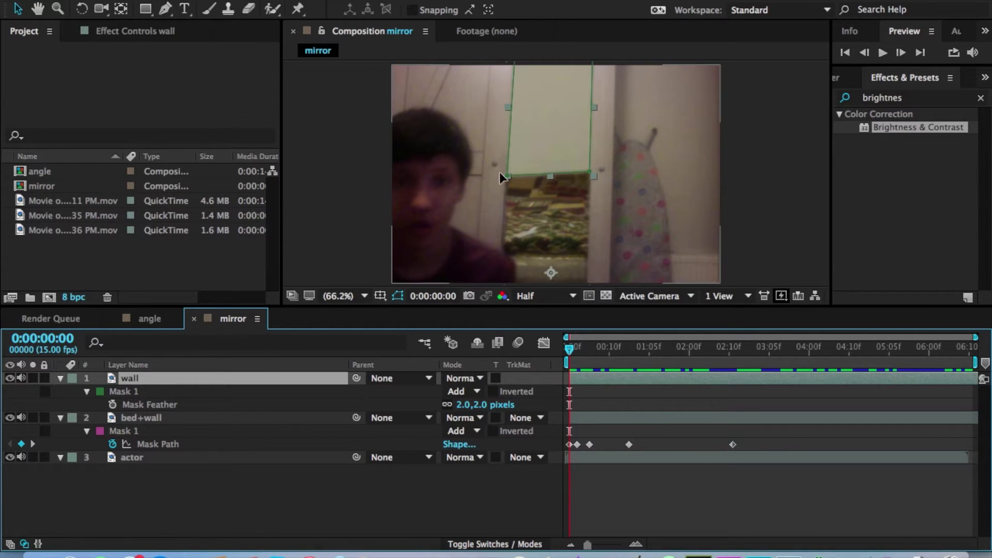
pyautogui.click(145, 419)
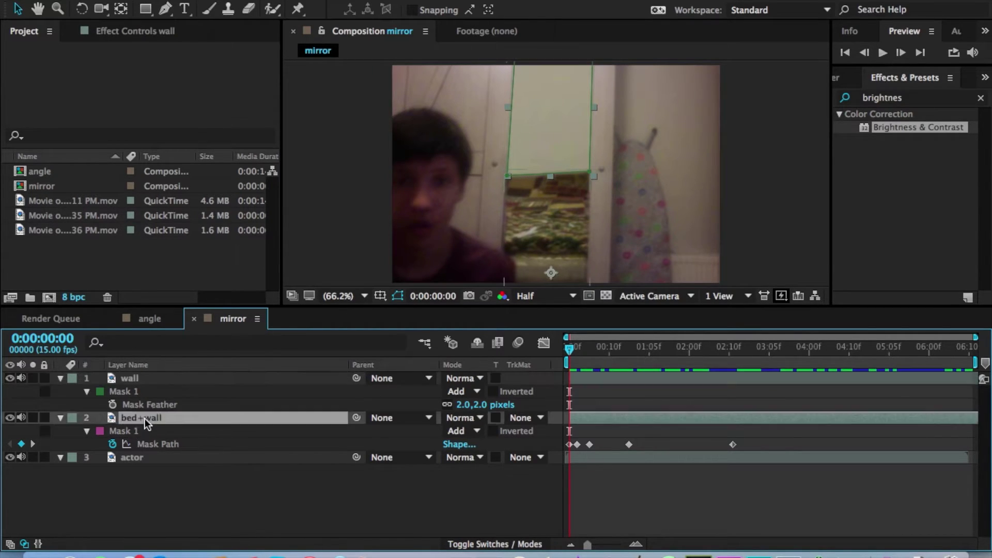
pyautogui.press('super+d')
pyautogui.press('Return')
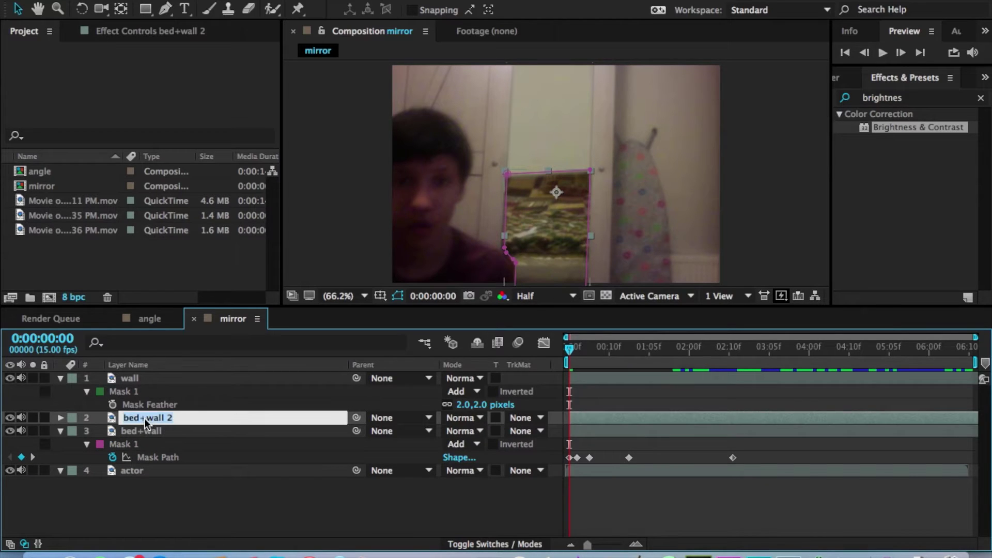
pyautogui.write('tut')
pyautogui.press('Return')
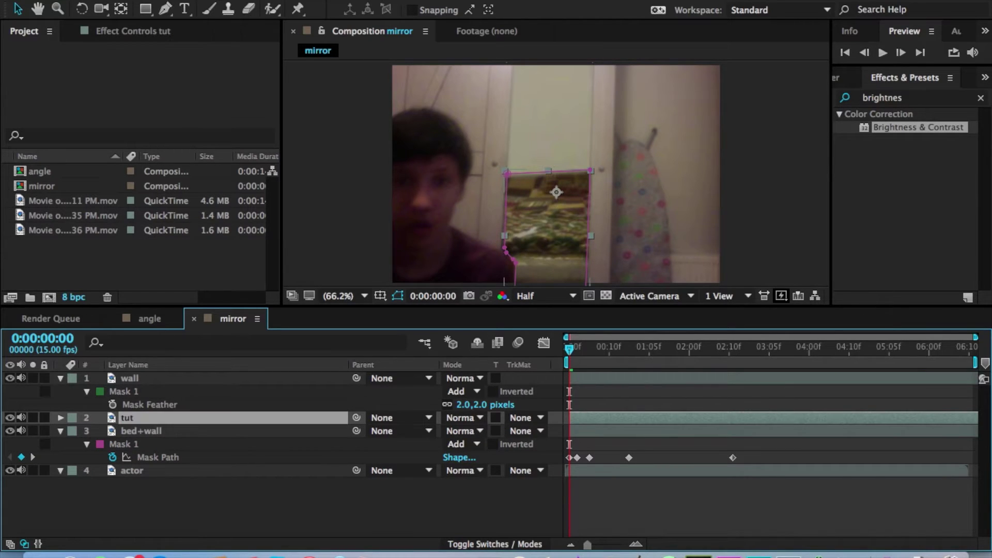
pyautogui.press('m')
pyautogui.click(149, 432)
pyautogui.press('Delete')
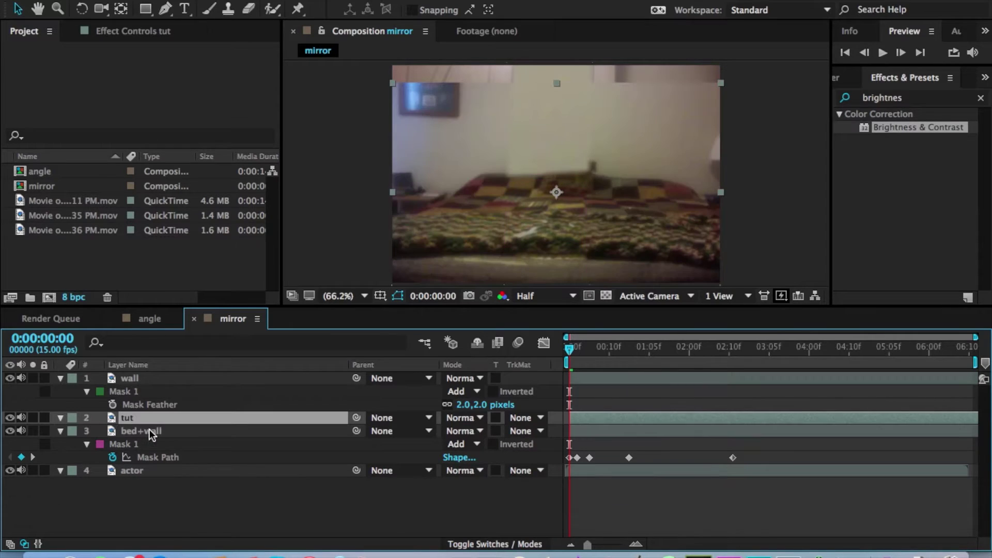
# Move tut below bed+wall just above actor, solo actor and scrub to the comp's end.
pyautogui.moveTo(154, 420); pyautogui.dragTo(150, 442)
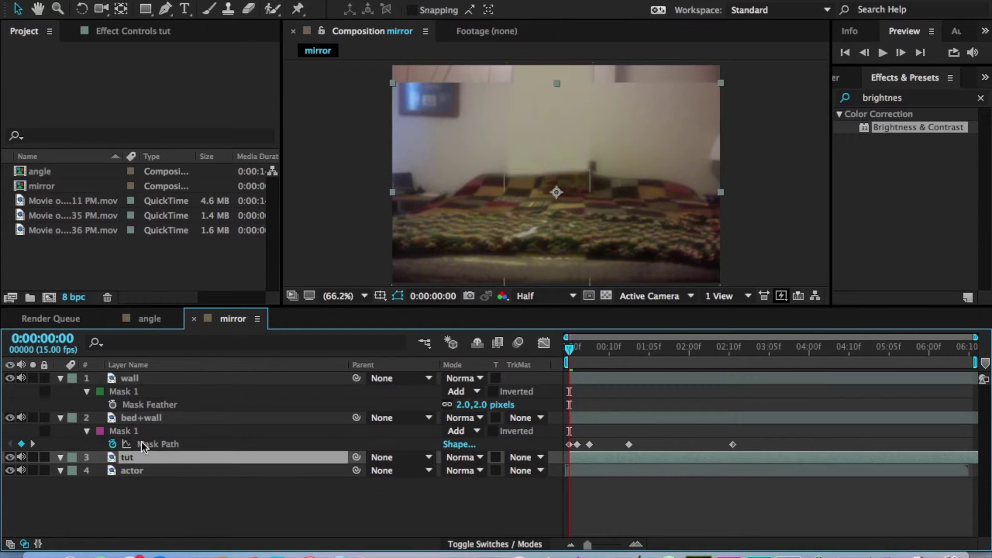
pyautogui.click(33, 470)
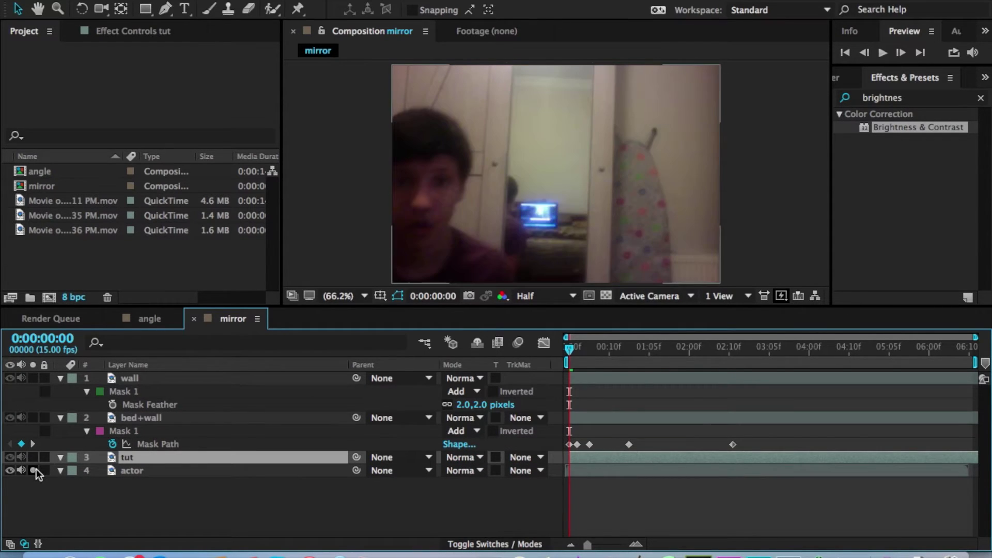
pyautogui.click(125, 469)
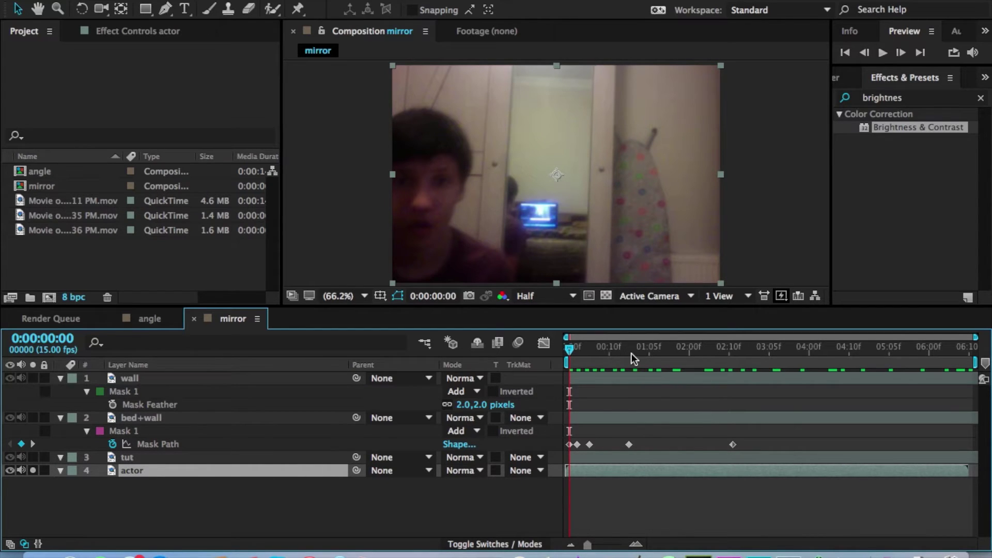
pyautogui.moveTo(631, 353); pyautogui.dragTo(970, 349)
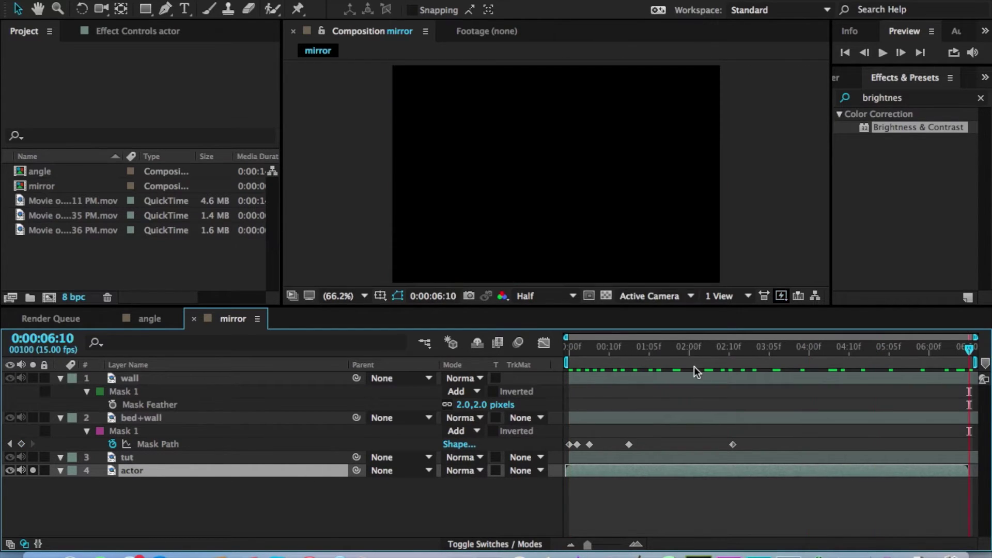
pyautogui.moveTo(692, 354); pyautogui.dragTo(981, 418)
# Step back one frame from the end and trim the mirror comp to its work area.
pyautogui.click(966, 354)
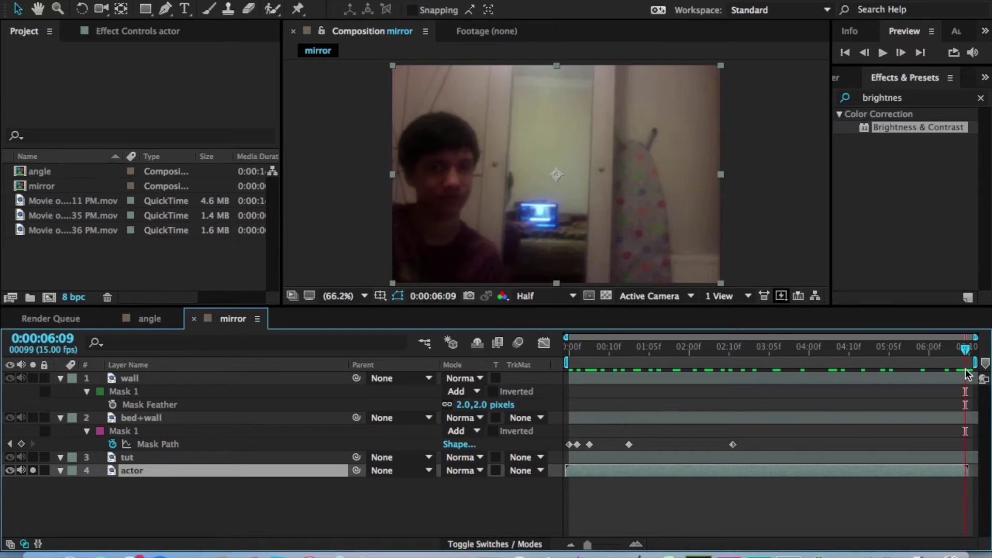
pyautogui.click(960, 455)
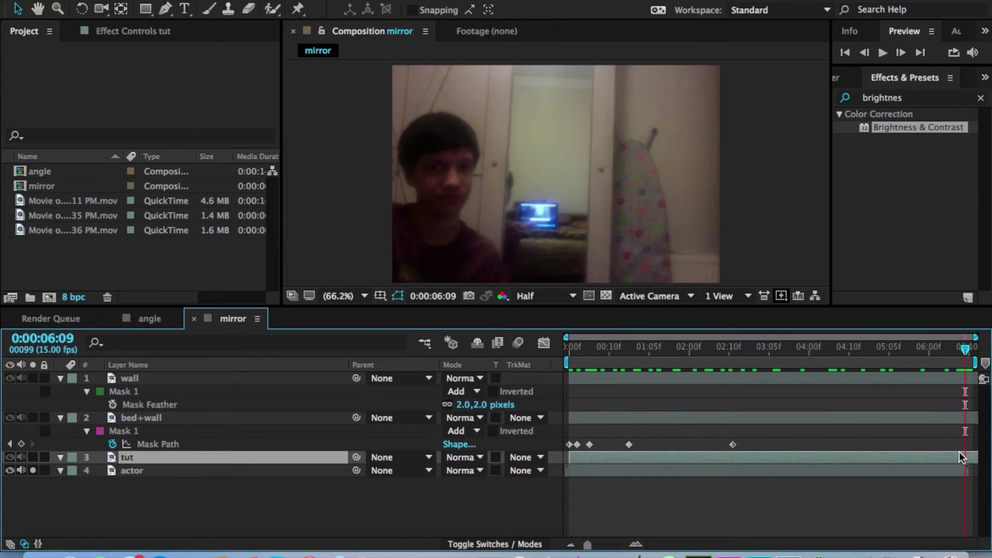
pyautogui.click(960, 419)
pyautogui.click(952, 380)
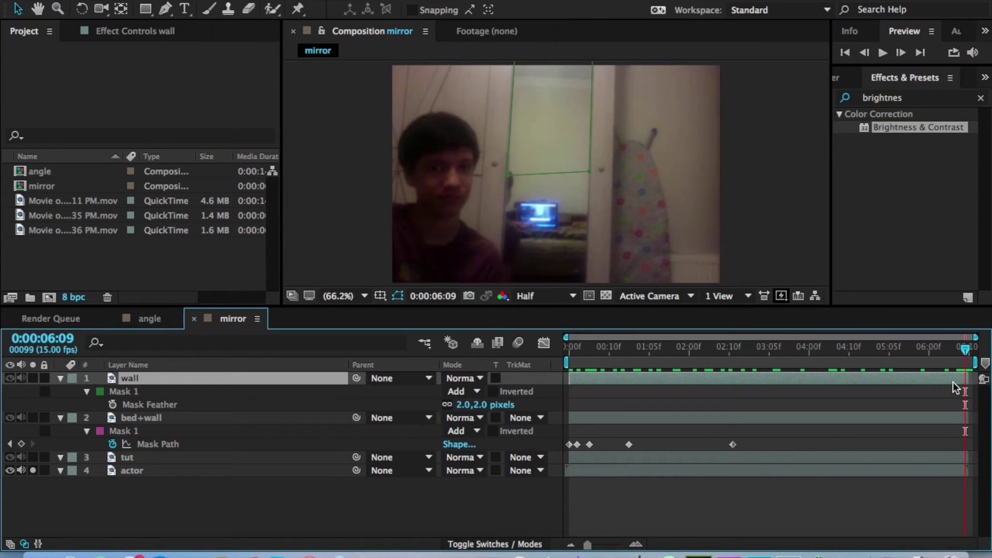
pyautogui.rightClick(953, 382)
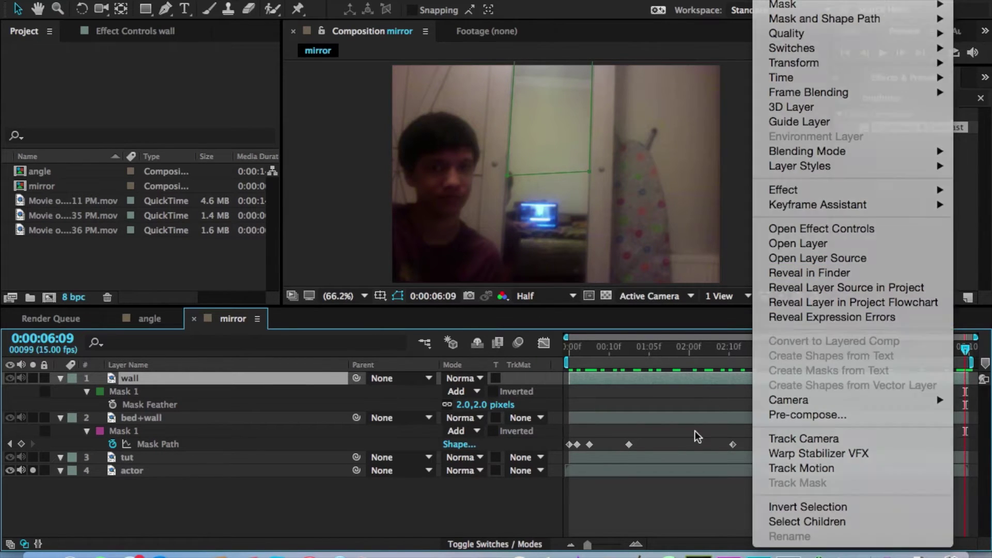
pyautogui.click(693, 501)
pyautogui.click(222, 1)
pyautogui.click(223, 49)
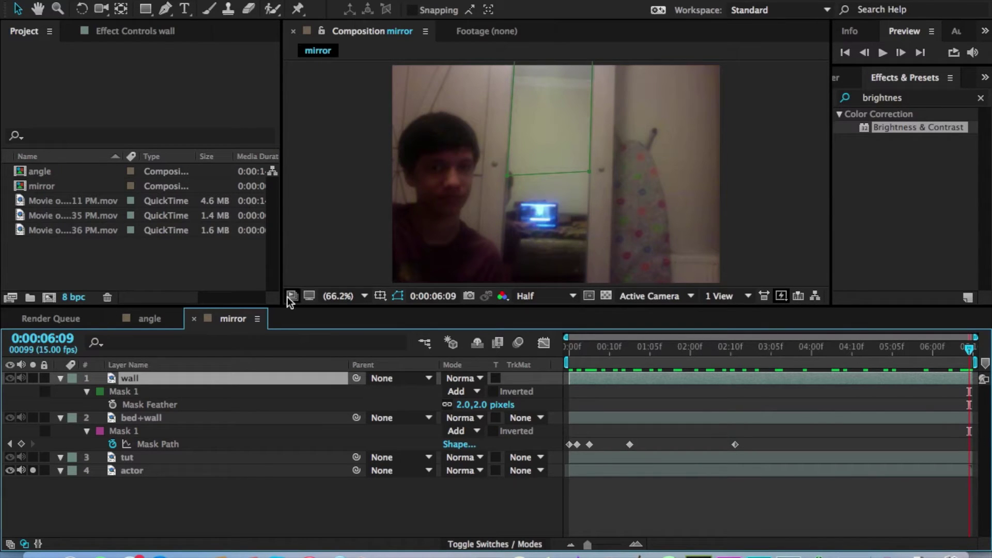
# Toggle Solo on the tut layer repeatedly to preview its unmasked bed-and-wall plate alone.
pyautogui.click(32, 457)
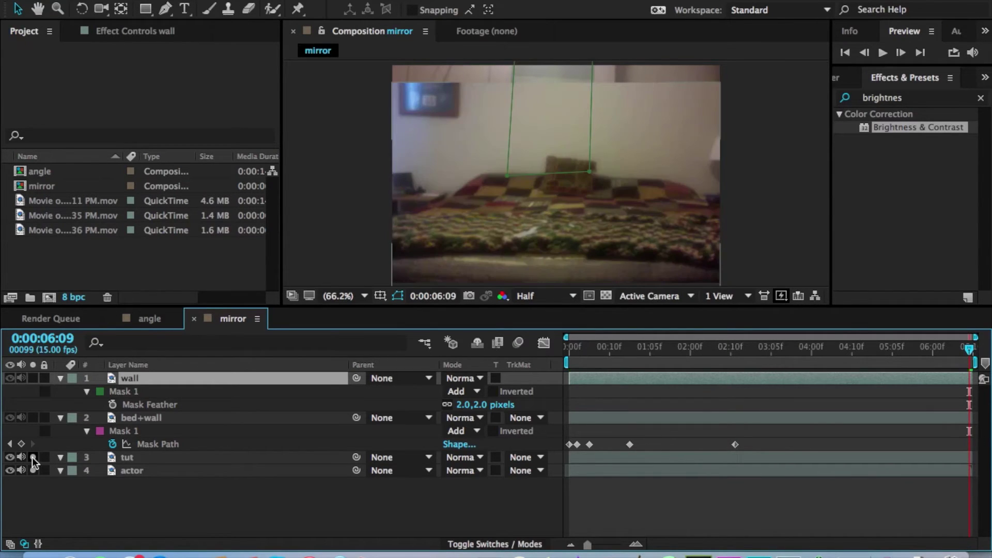
pyautogui.click(172, 454)
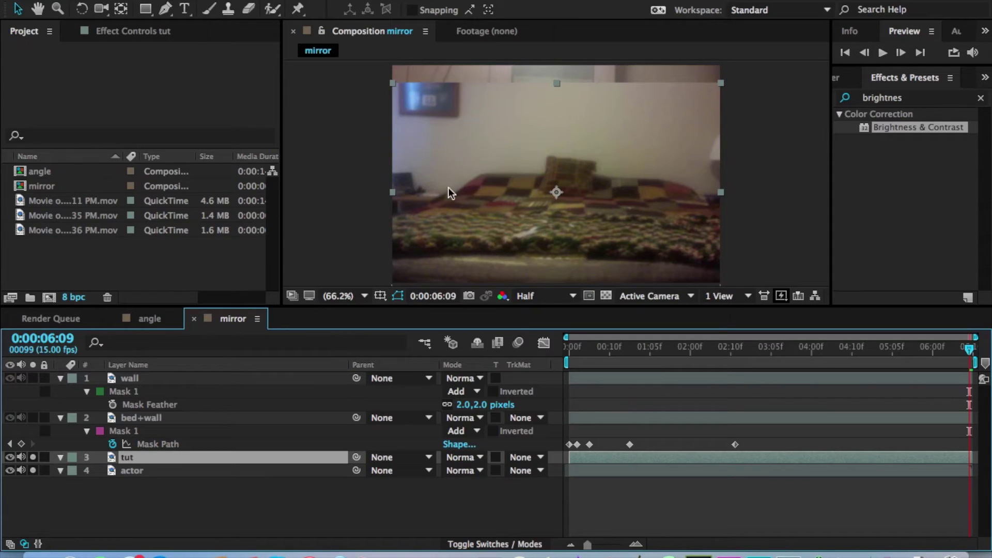
pyautogui.click(33, 457)
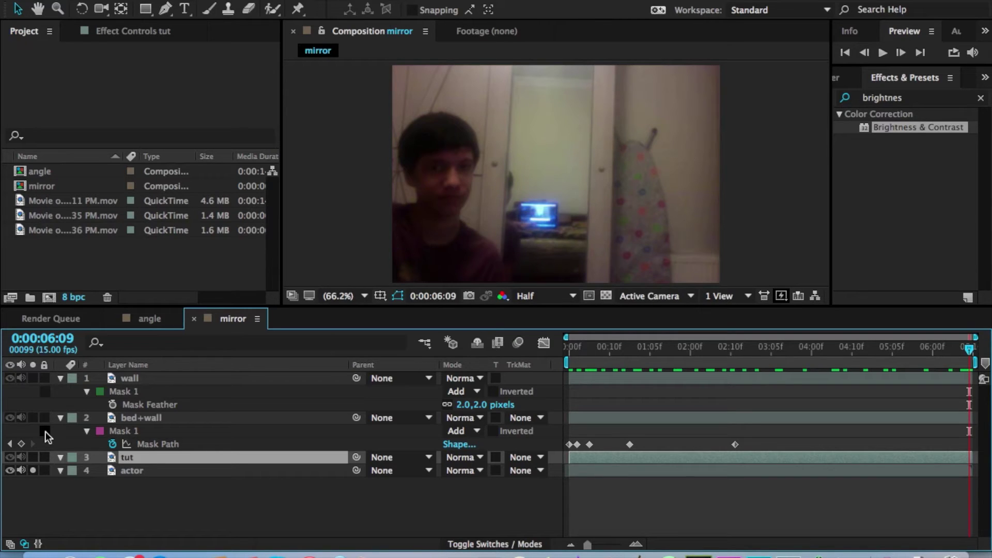
pyautogui.click(35, 458)
pyautogui.click(36, 457)
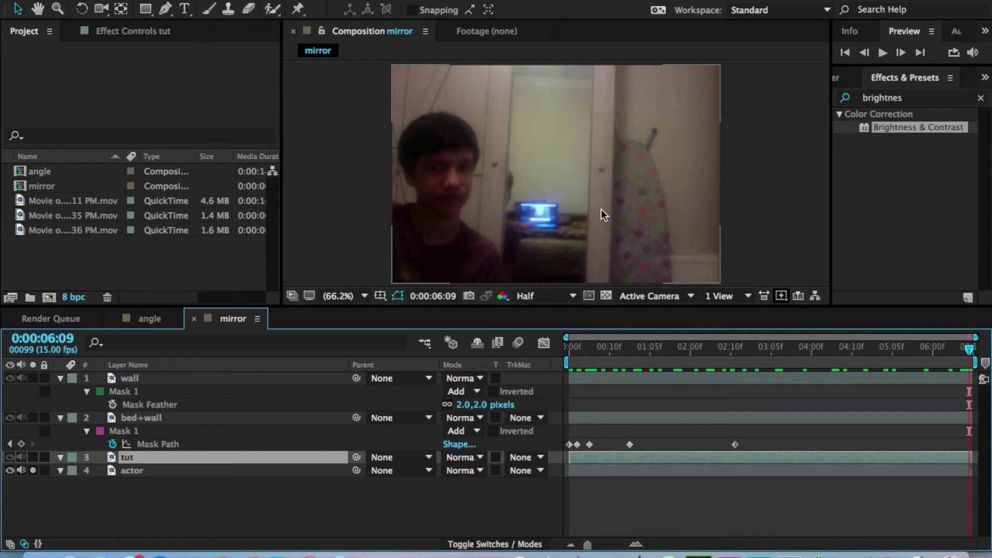
pyautogui.click(34, 457)
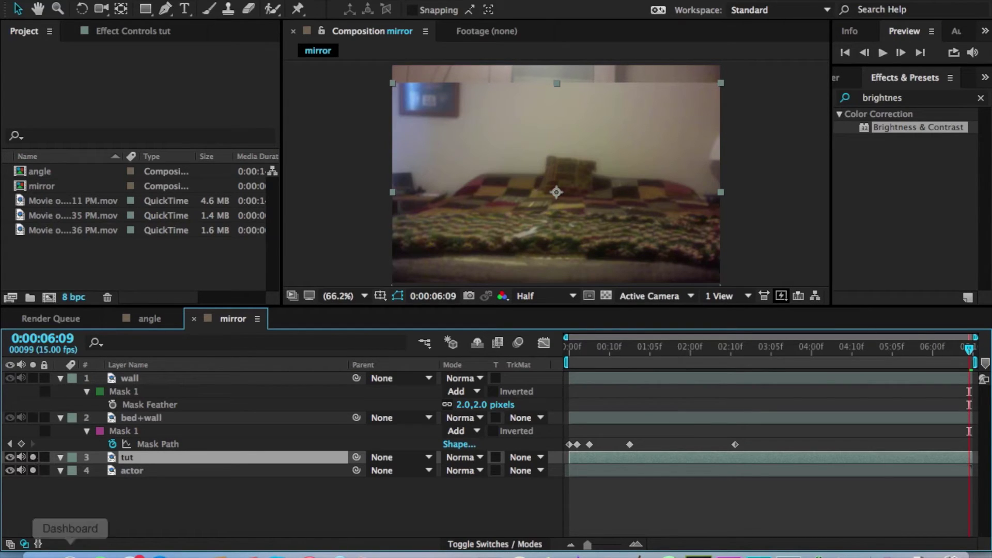
pyautogui.click(32, 458)
pyautogui.click(33, 470)
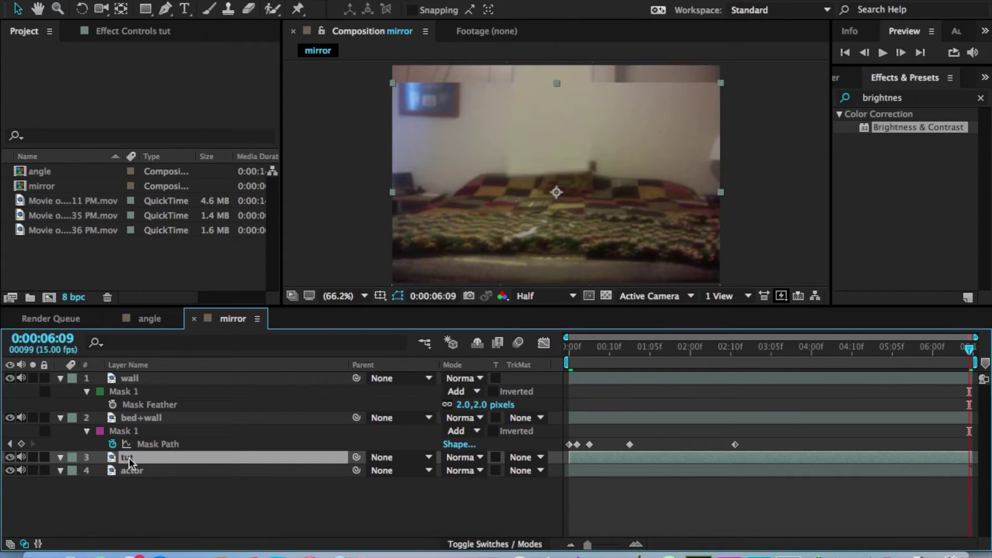
pyautogui.press('Delete')
pyautogui.click(125, 421)
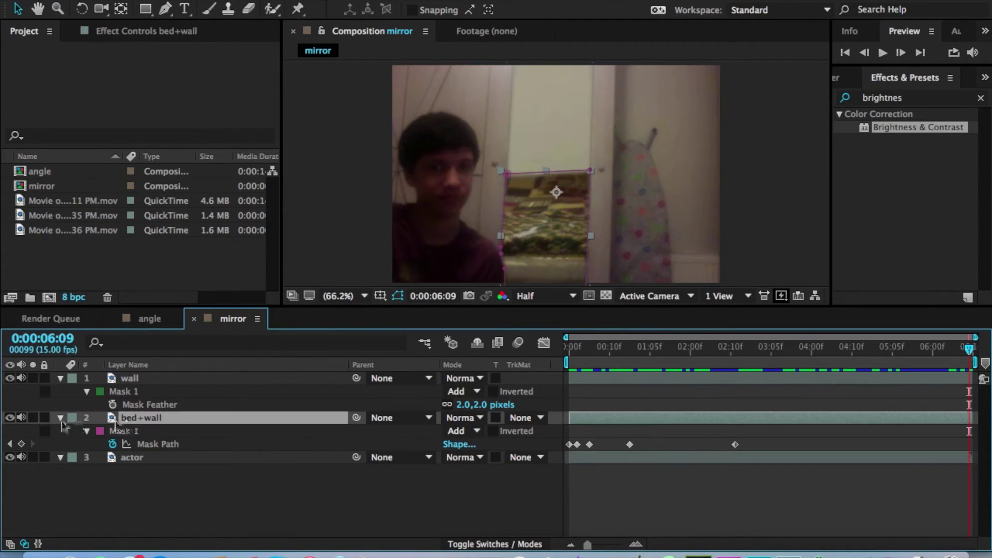
pyautogui.click(33, 417)
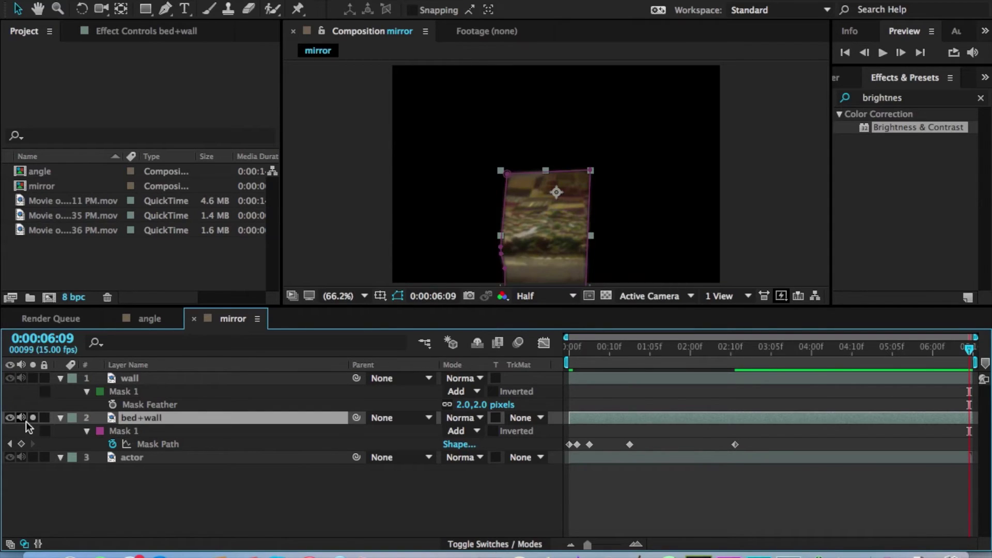
pyautogui.click(33, 418)
pyautogui.click(207, 431)
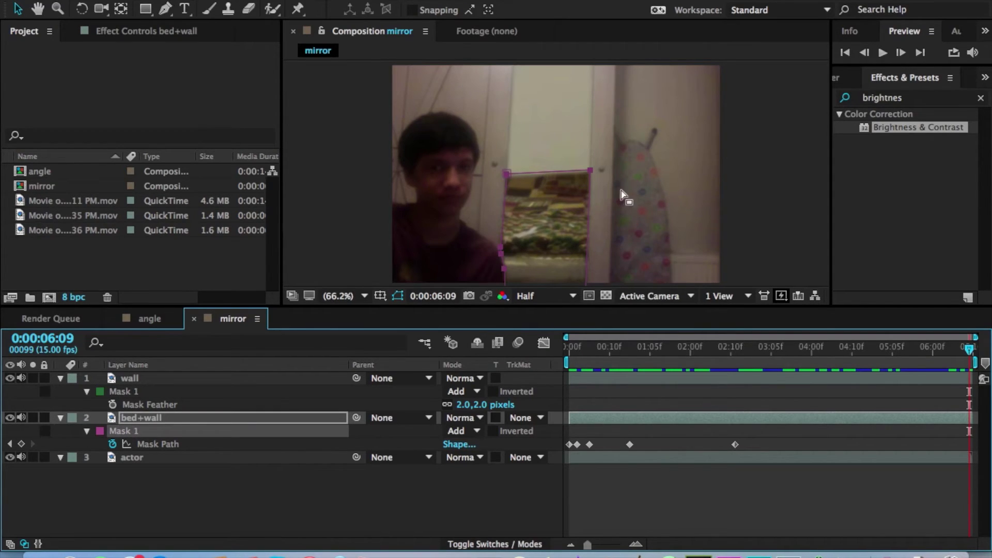
pyautogui.click(207, 420)
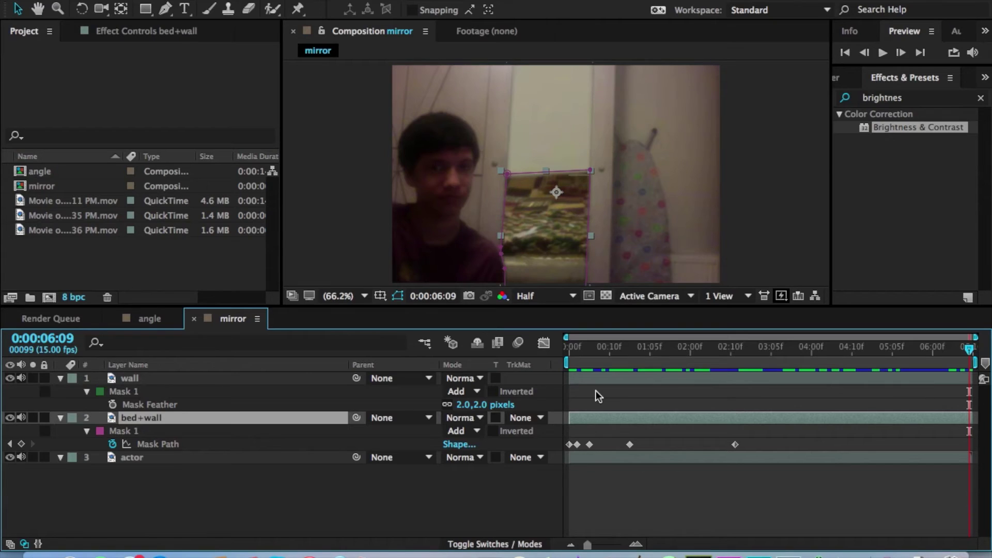
pyautogui.click(570, 345)
pyautogui.moveTo(584, 345); pyautogui.dragTo(656, 355)
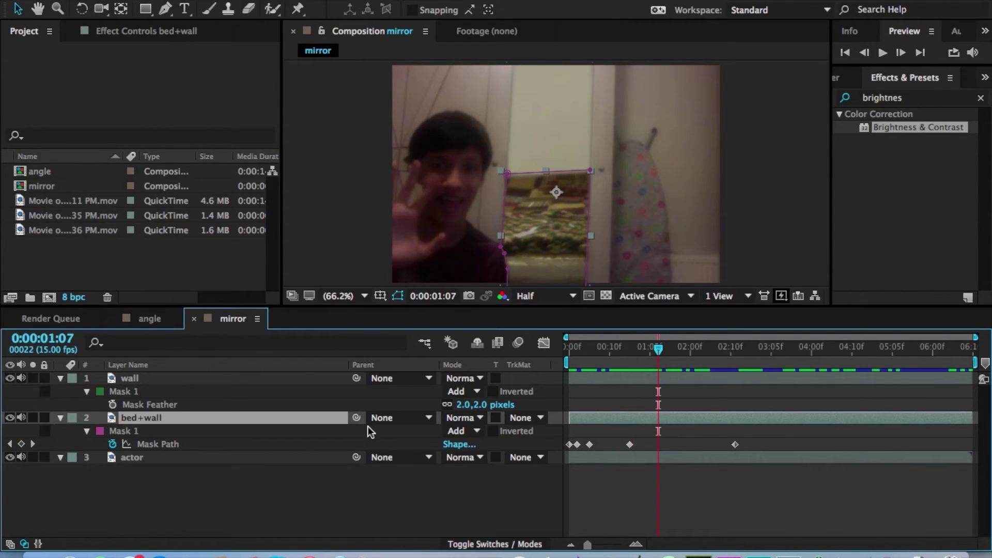
pyautogui.press('f')
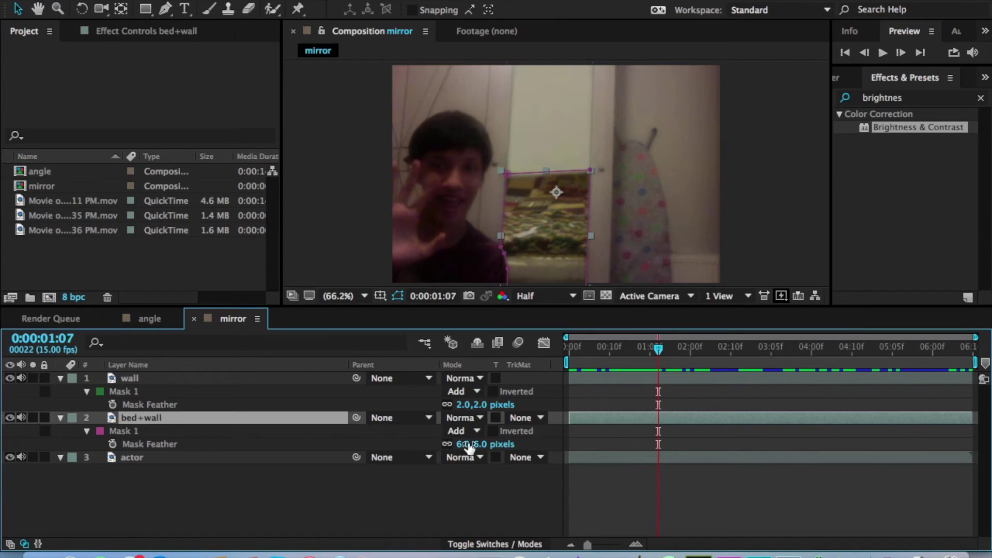
# Test a 134-pixel feather on the bed+wall mask, then set the feather back to 6 pixels.
pyautogui.click(591, 429)
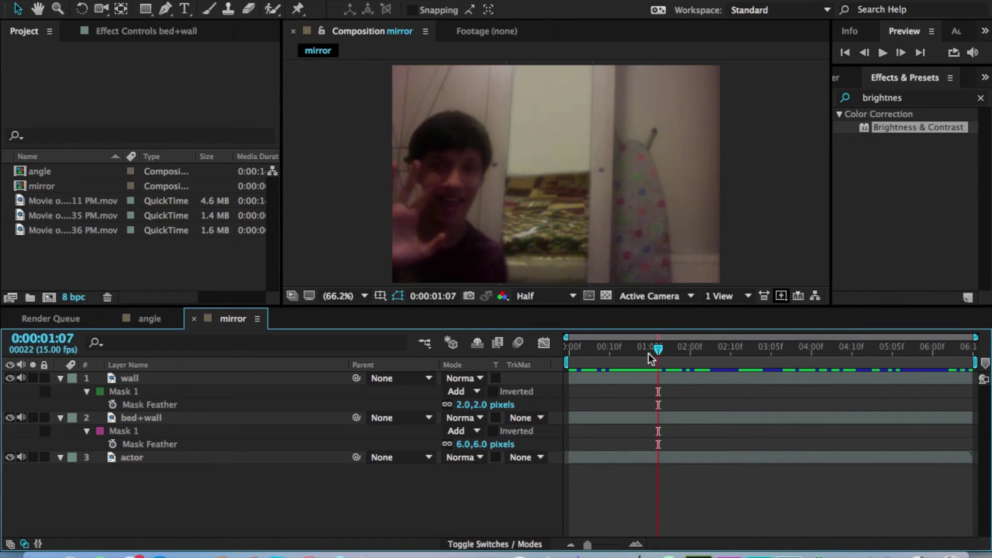
pyautogui.moveTo(462, 445); pyautogui.dragTo(528, 445)
pyautogui.click(467, 446)
pyautogui.write('6')
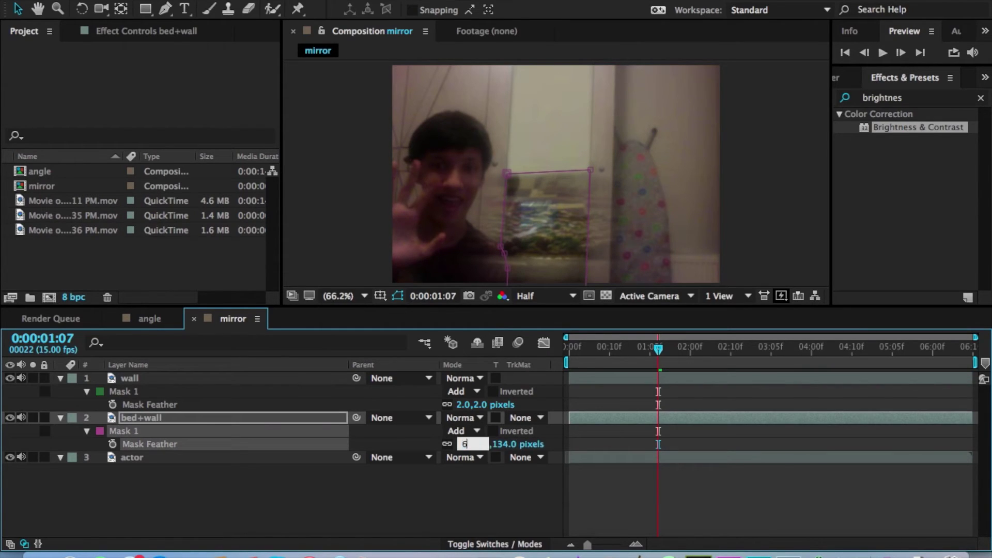
pyautogui.press('Return')
pyautogui.click(577, 438)
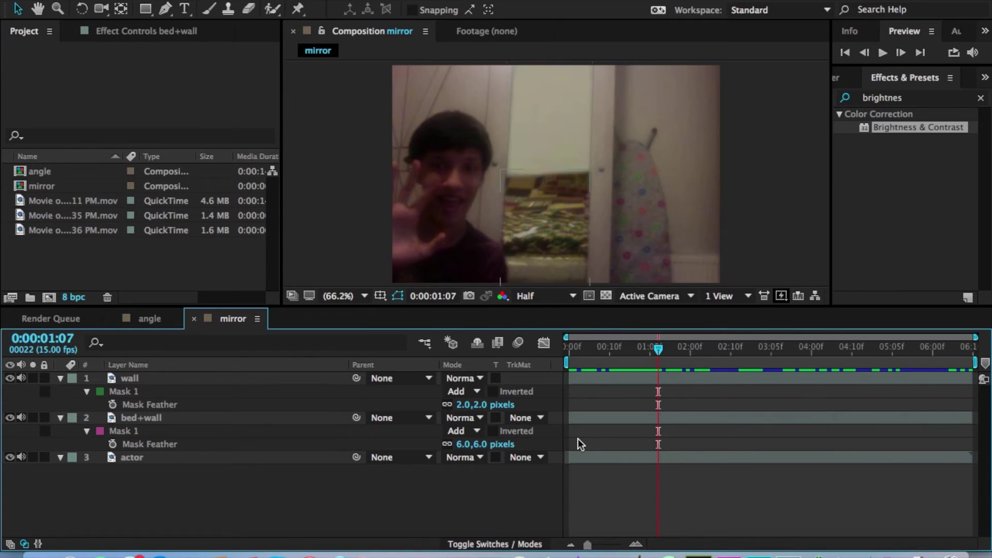
pyautogui.click(634, 423)
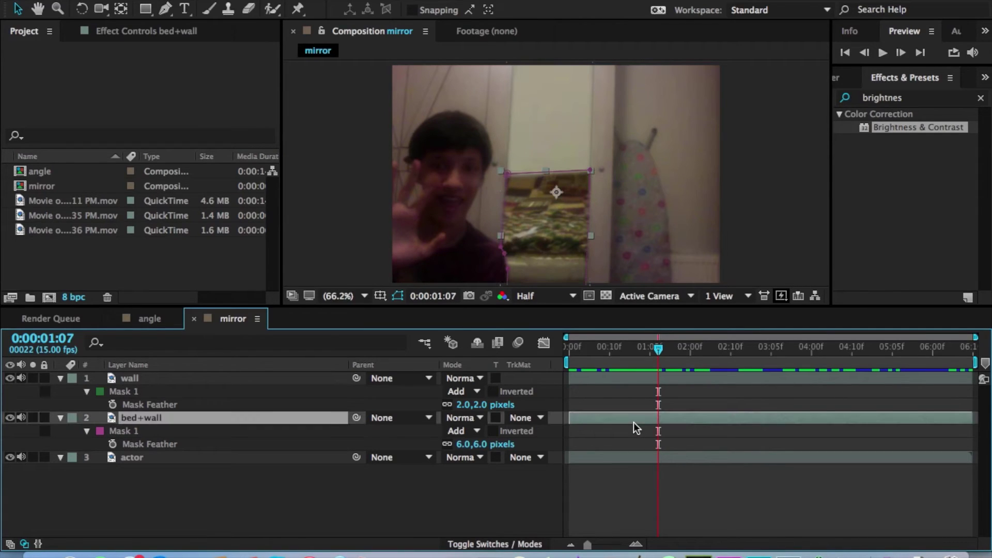
# Scrub the clip from the one-second mask keyframe to check the wall and bed+wall masks.
pyautogui.press('u')
pyautogui.moveTo(661, 349); pyautogui.dragTo(708, 354)
pyautogui.click(720, 378)
pyautogui.press('j')
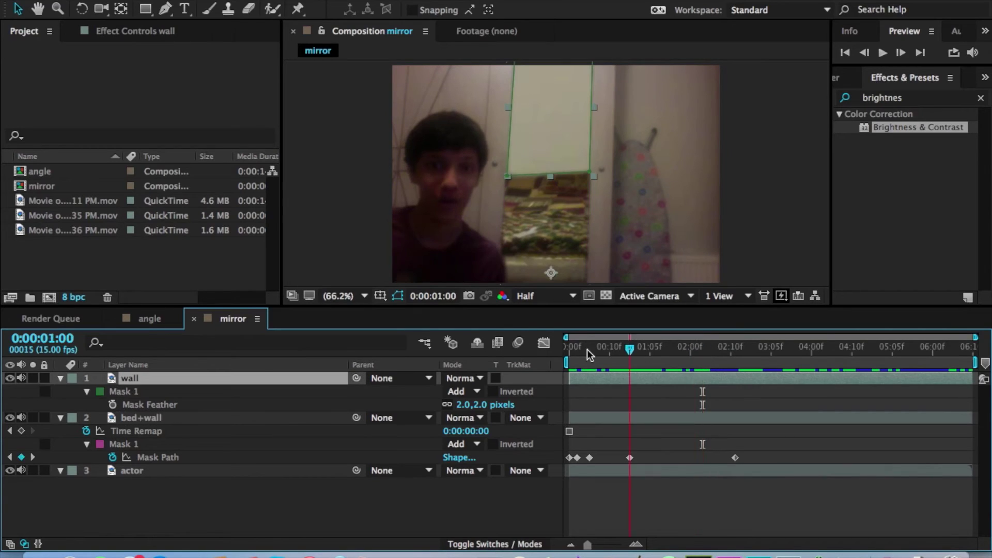
pyautogui.moveTo(587, 349); pyautogui.dragTo(674, 366)
pyautogui.click(690, 409)
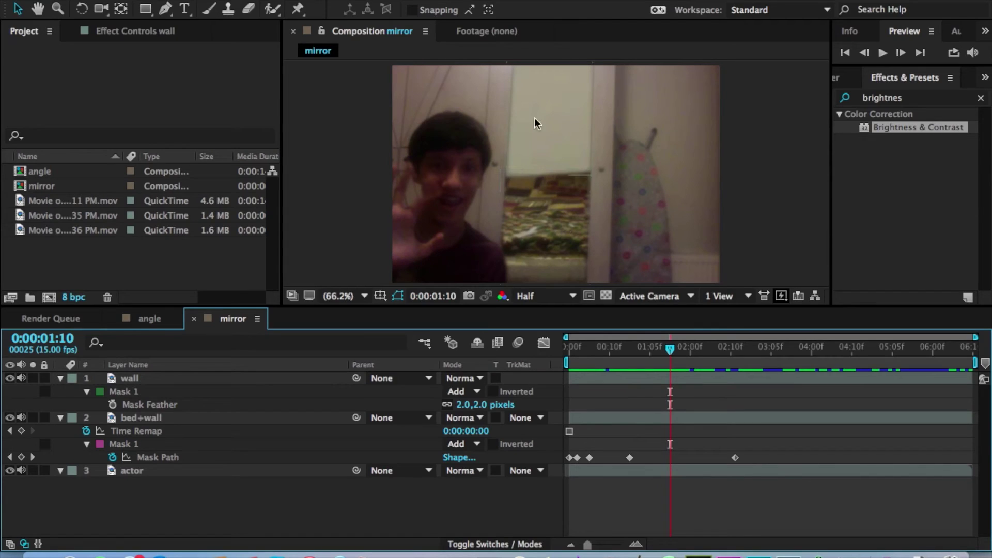
# Select the wall and bed+wall pieces in the frame, review later frames, and solo the wall layer.
pyautogui.click(534, 155)
pyautogui.click(538, 234)
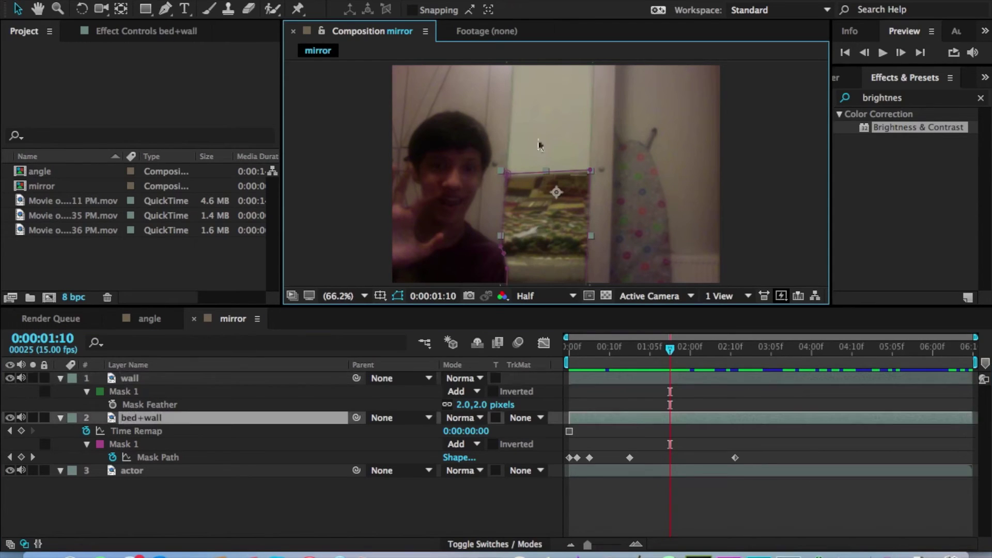
pyautogui.click(538, 145)
pyautogui.click(611, 386)
pyautogui.click(638, 355)
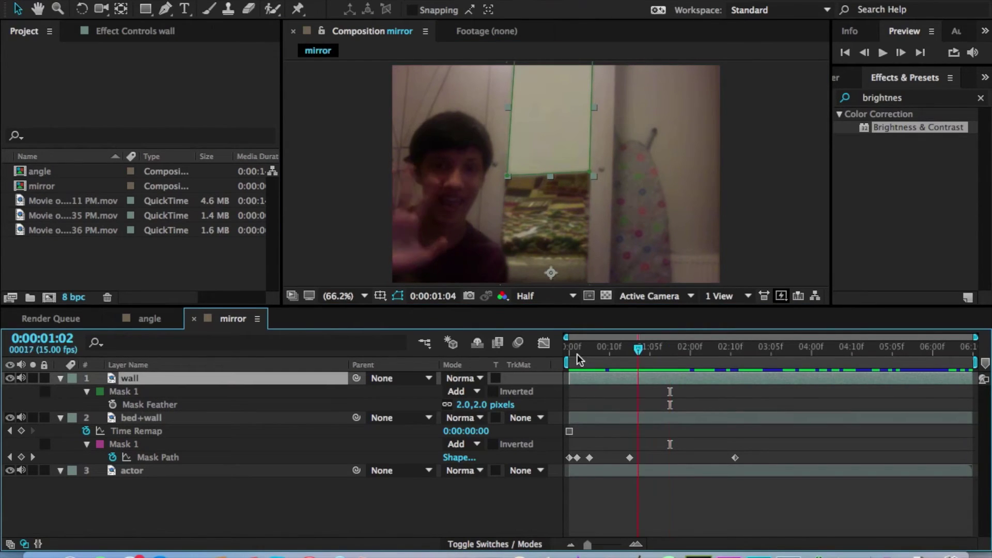
pyautogui.moveTo(579, 359); pyautogui.dragTo(860, 361)
pyautogui.click(33, 379)
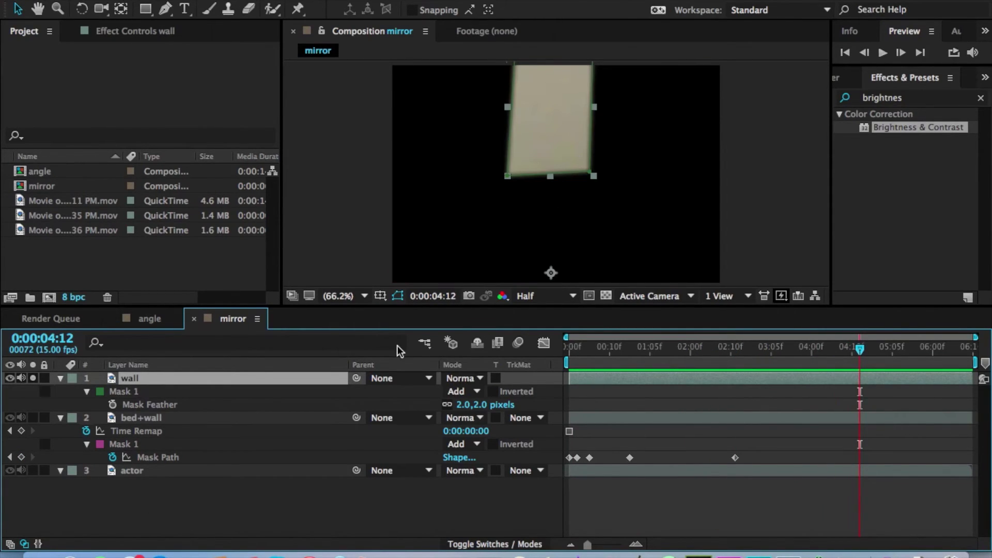
# Collapse the wall layer's properties, return to 0:00:00:00 and unsolo wall so all layers show.
pyautogui.press('s')
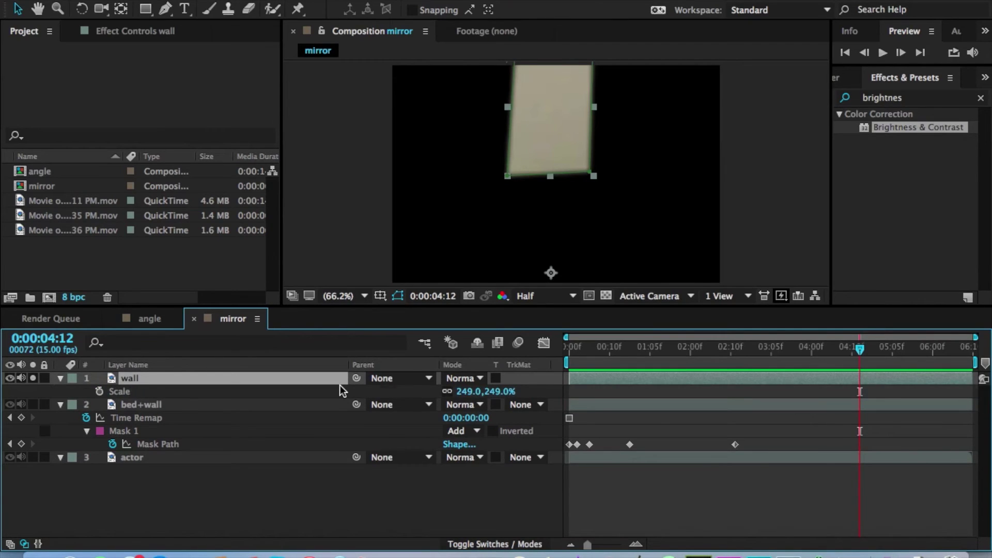
pyautogui.press('s')
pyautogui.moveTo(652, 345); pyautogui.dragTo(544, 351)
pyautogui.click(33, 378)
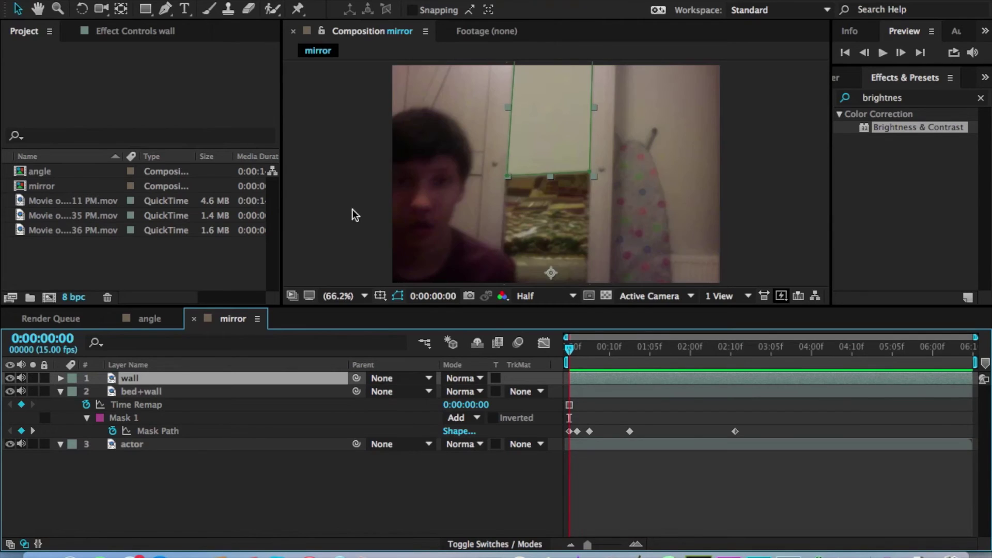
pyautogui.click(680, 461)
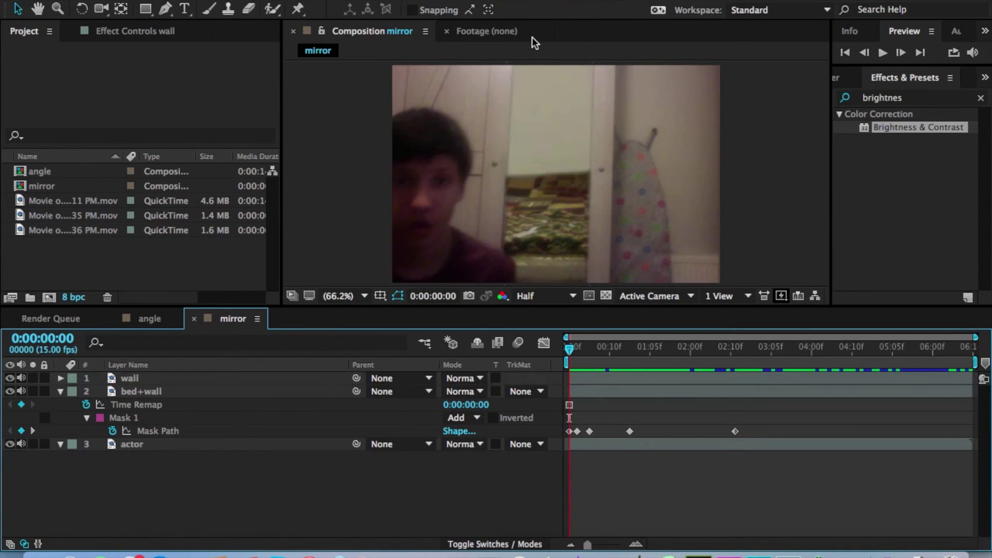
pyautogui.click(544, 215)
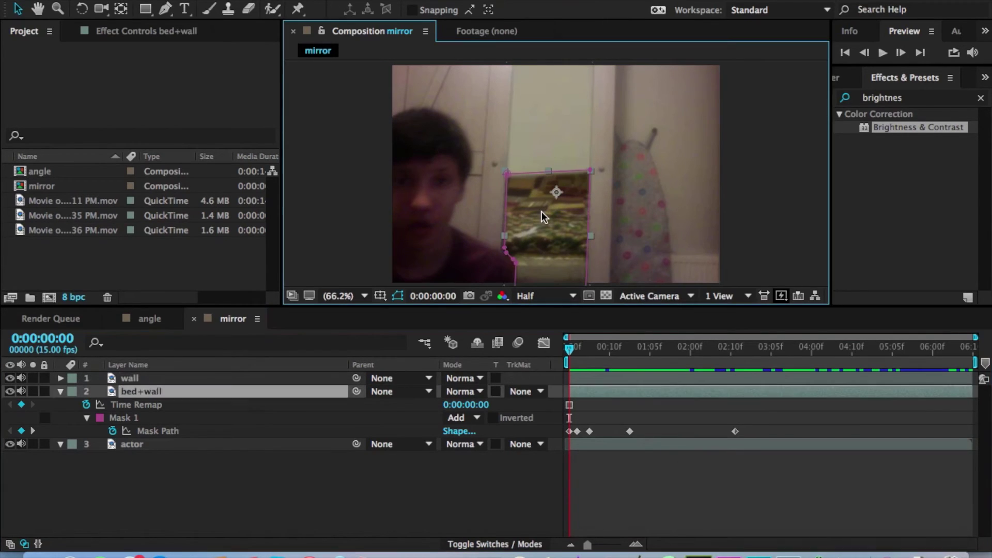
# Select wall with bed+wall, pre-compose them as 'NO CAMERA', and review the resulting composite.
pyautogui.keyDown('shift'); pyautogui.click(201, 377); pyautogui.keyUp('shift')
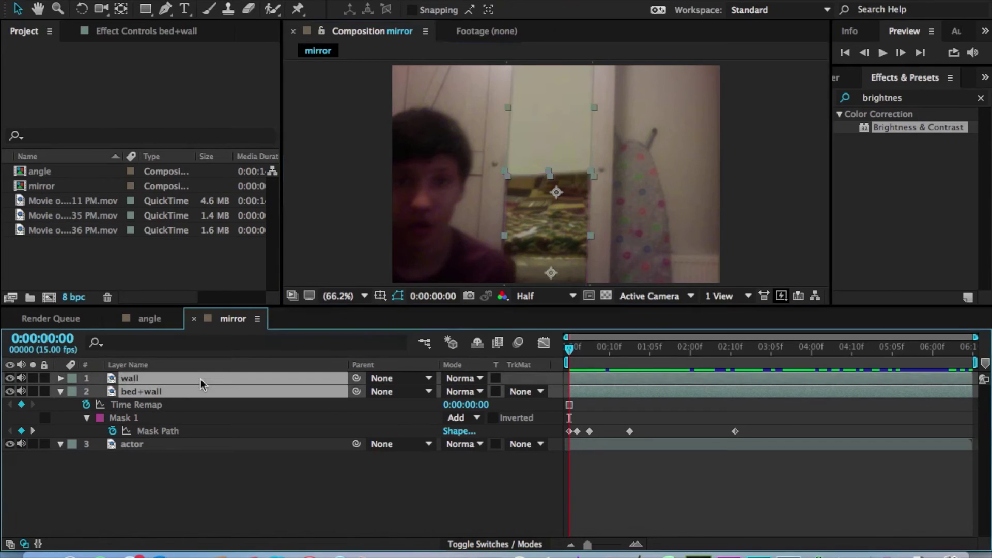
pyautogui.press('super+shift+c')
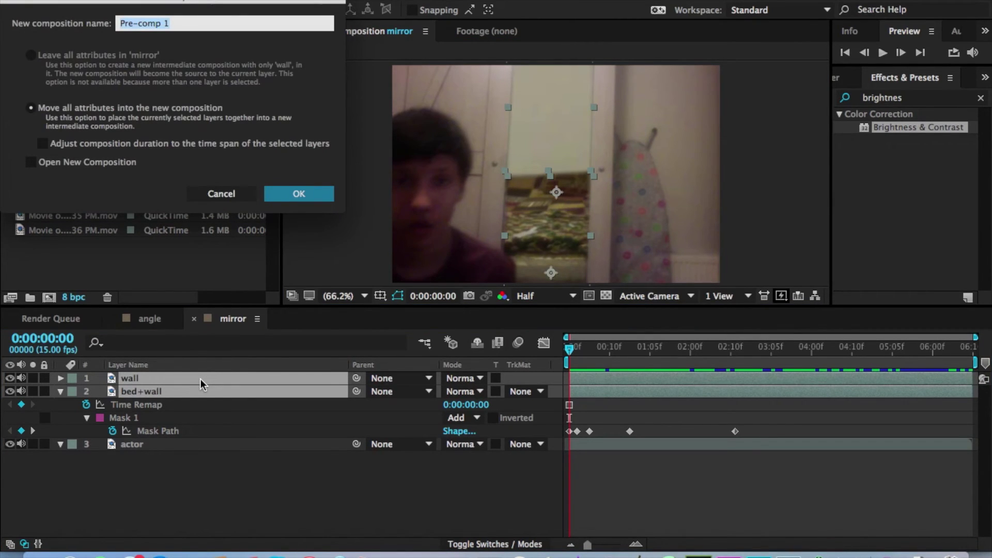
pyautogui.write('NO CAM')
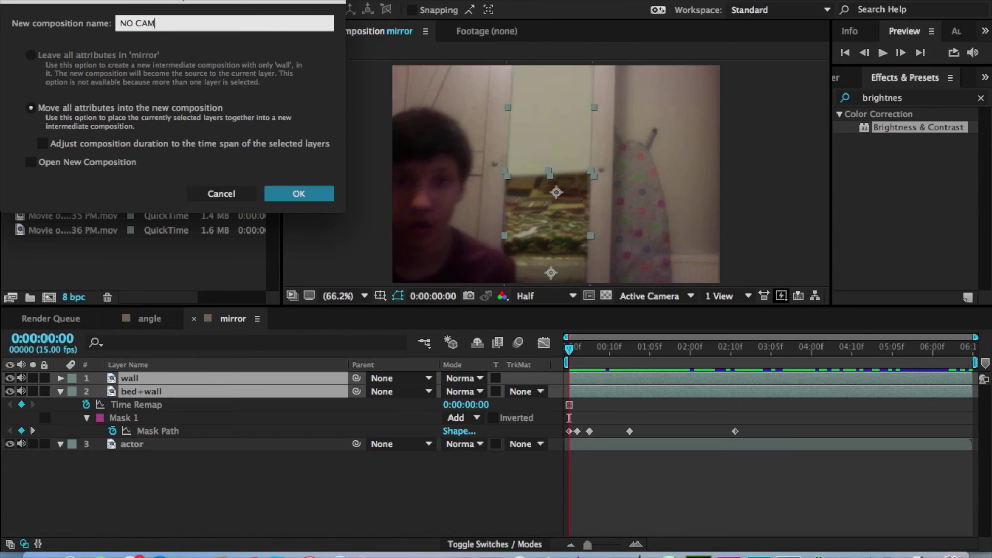
pyautogui.write('ERA')
pyautogui.press('Return')
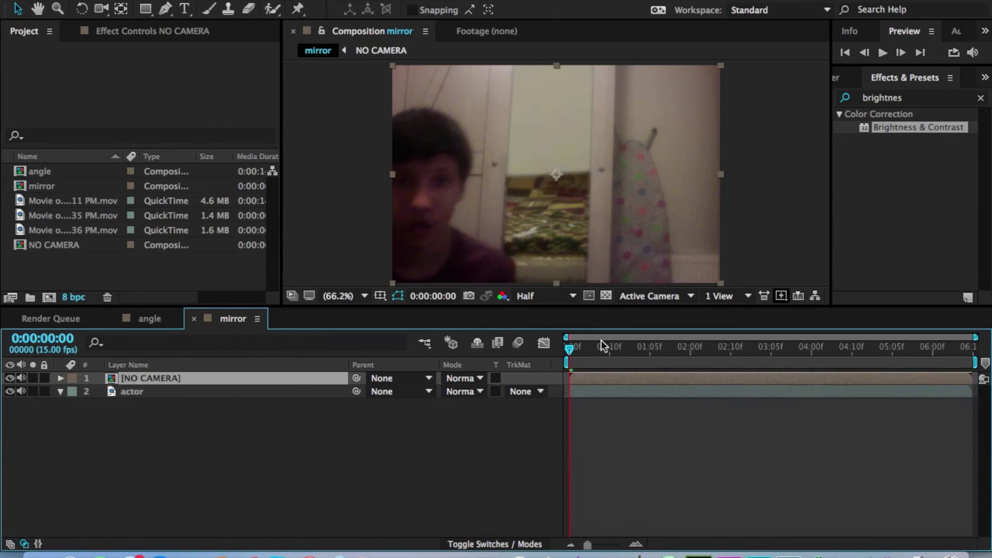
pyautogui.moveTo(601, 340); pyautogui.dragTo(585, 377)
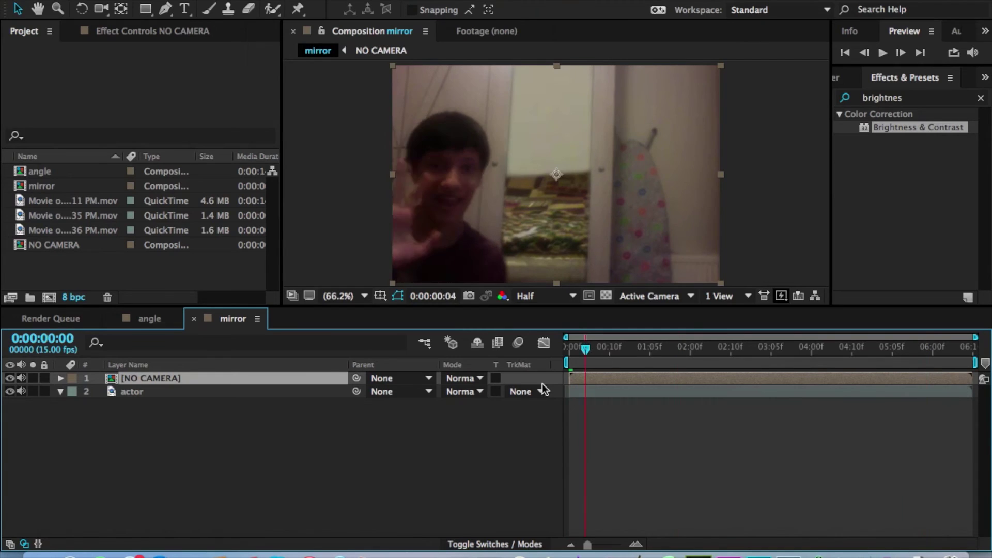
pyautogui.moveTo(709, 389); pyautogui.dragTo(884, 398)
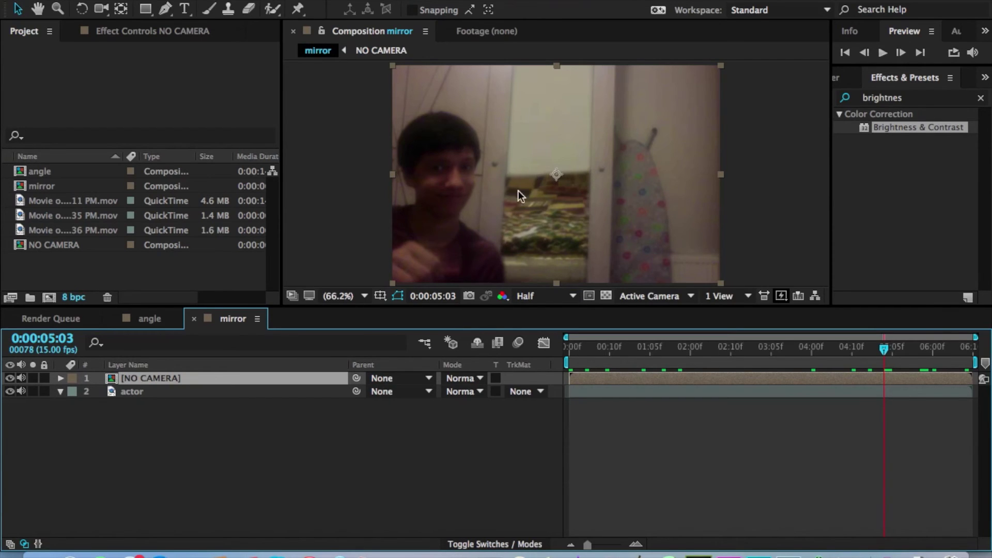
pyautogui.scroll(3, 519, 191)
pyautogui.press('h')
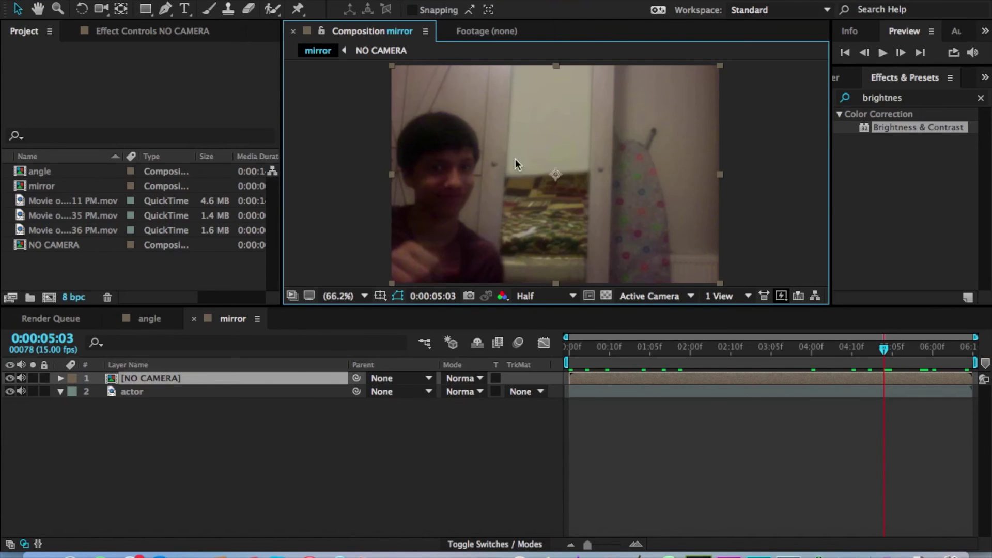
pyautogui.moveTo(594, 346); pyautogui.dragTo(696, 393)
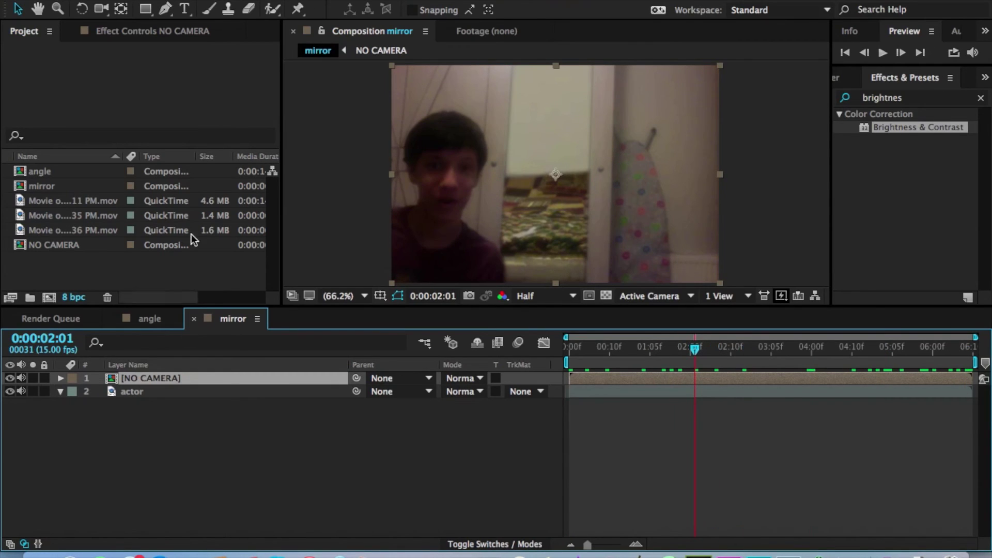
pyautogui.keyDown('shift'); pyautogui.click(213, 391); pyautogui.keyUp('shift')
# Pre-compose the NO CAMERA and actor layers with Cmd+Shift+C as 'ACTOR WITH NO RELFECTION'.
pyautogui.press('super+shift+c')
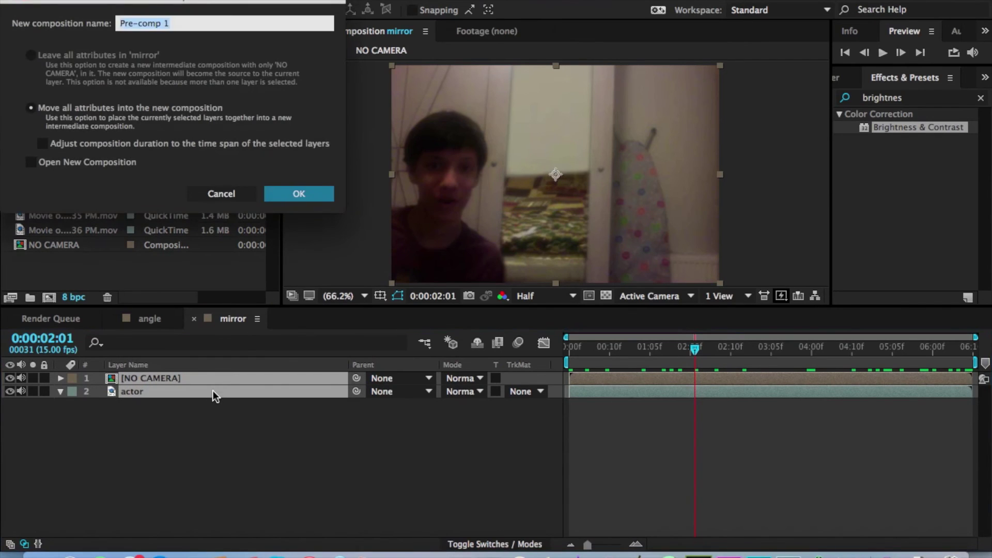
pyautogui.write('ACTOR WITH')
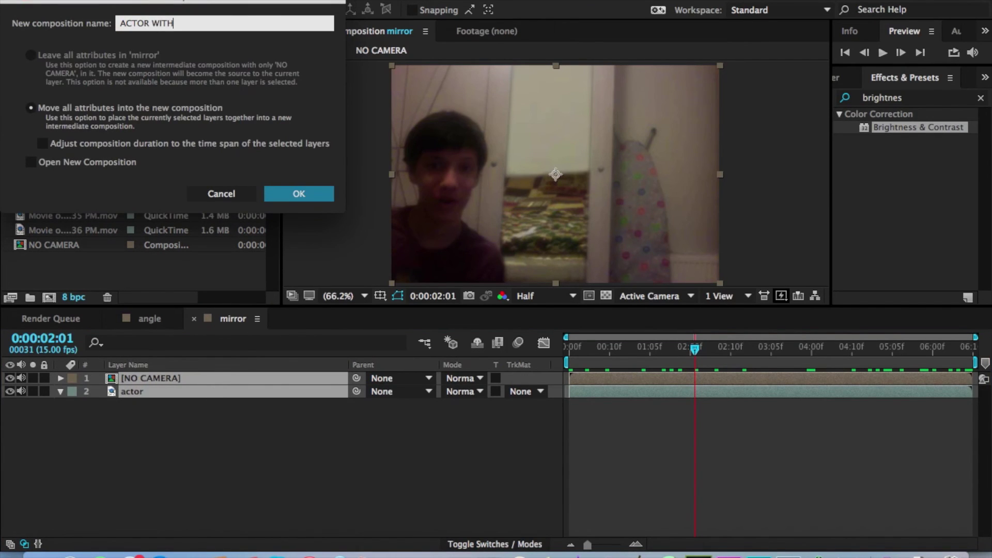
pyautogui.write('  NO RELFECTION')
pyautogui.press('Return')
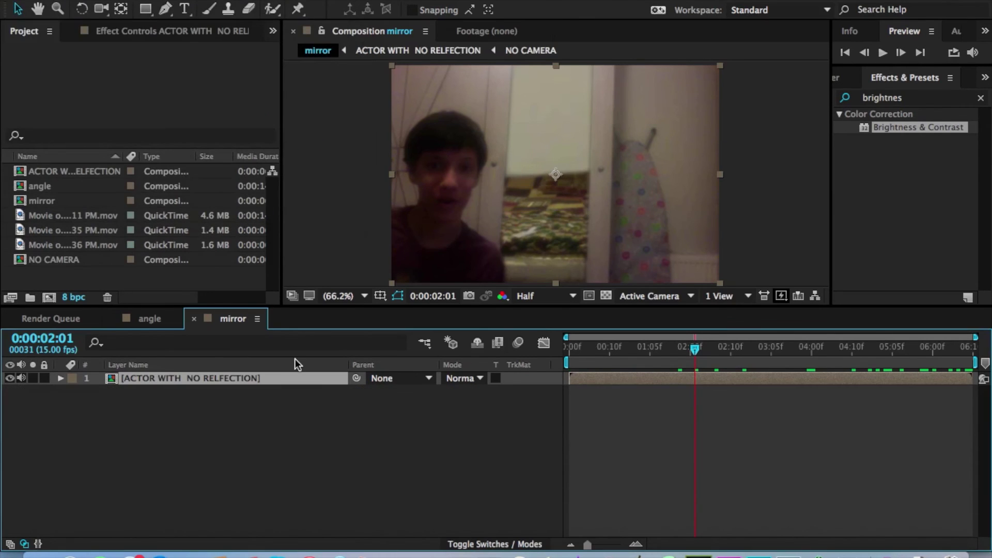
pyautogui.moveTo(618, 347); pyautogui.dragTo(954, 404)
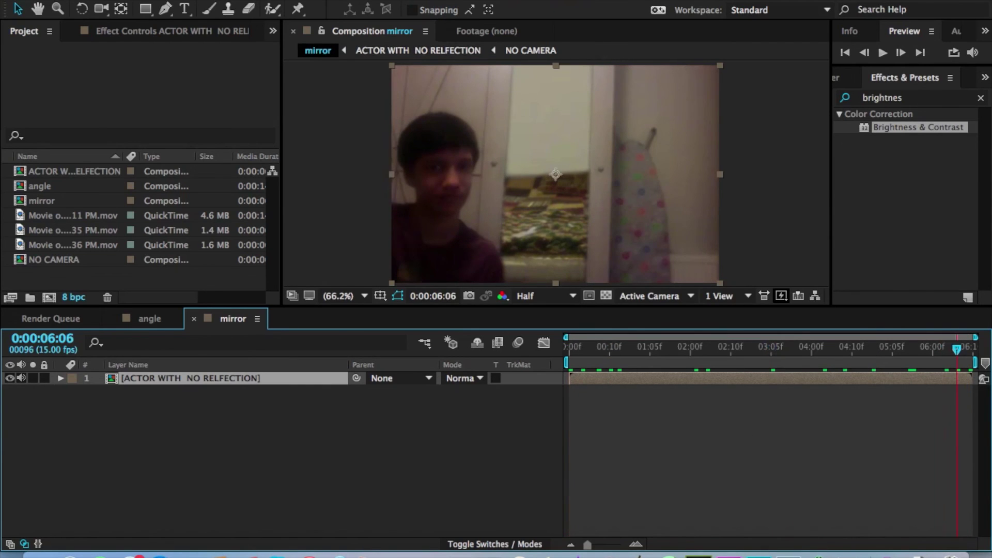